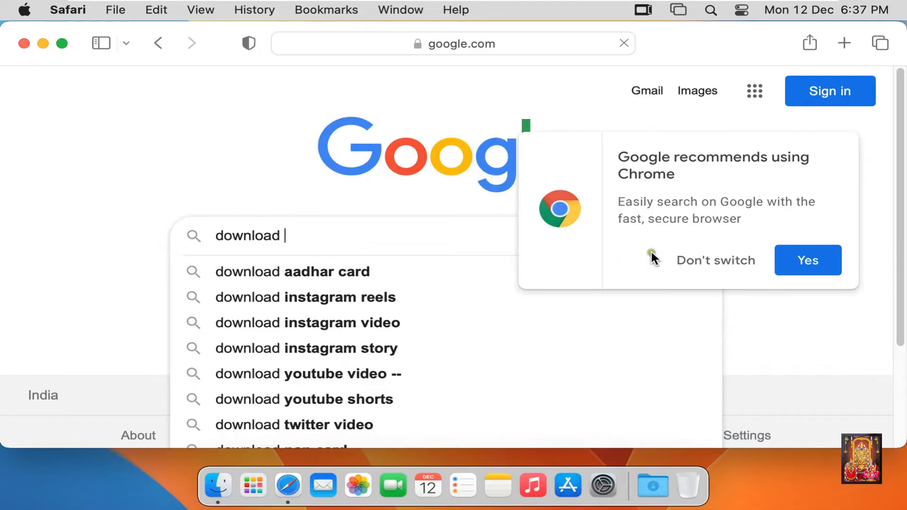
# - Decline the Chrome recommendation, search Google for "download crossover for mac" and open the CodeWeavers "Download CrossOver Trial" result
pyautogui.click(722, 263)
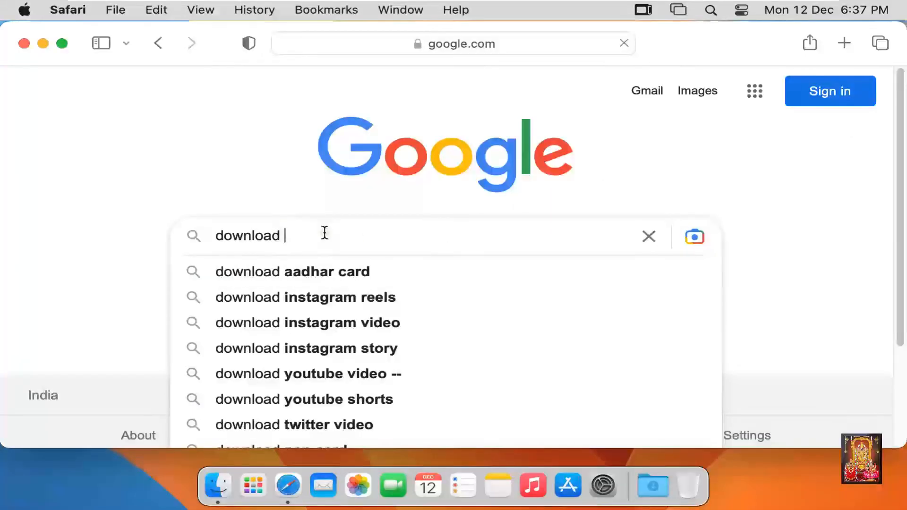
pyautogui.write('cro')
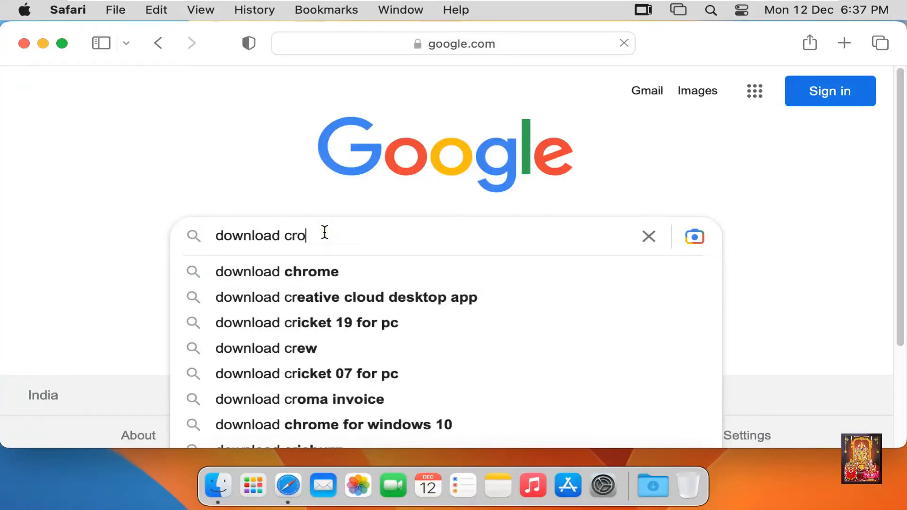
pyautogui.write('ssover')
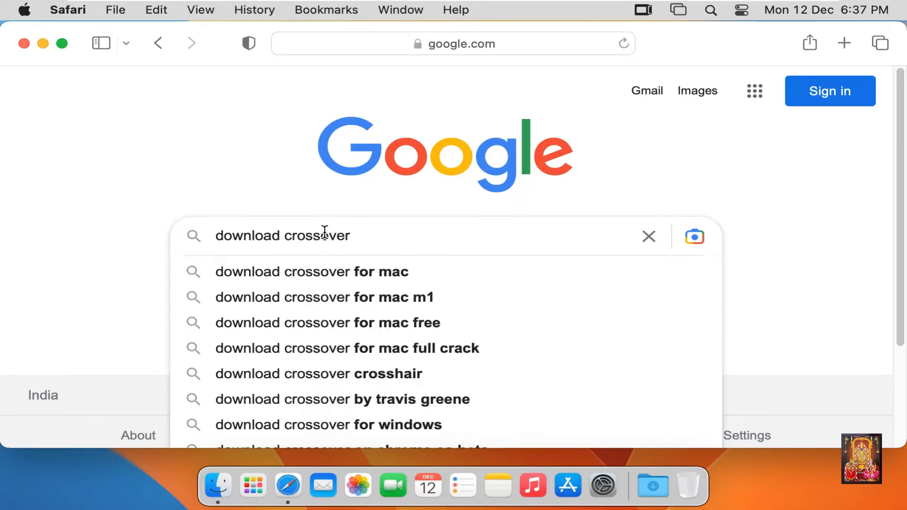
pyautogui.click(391, 273)
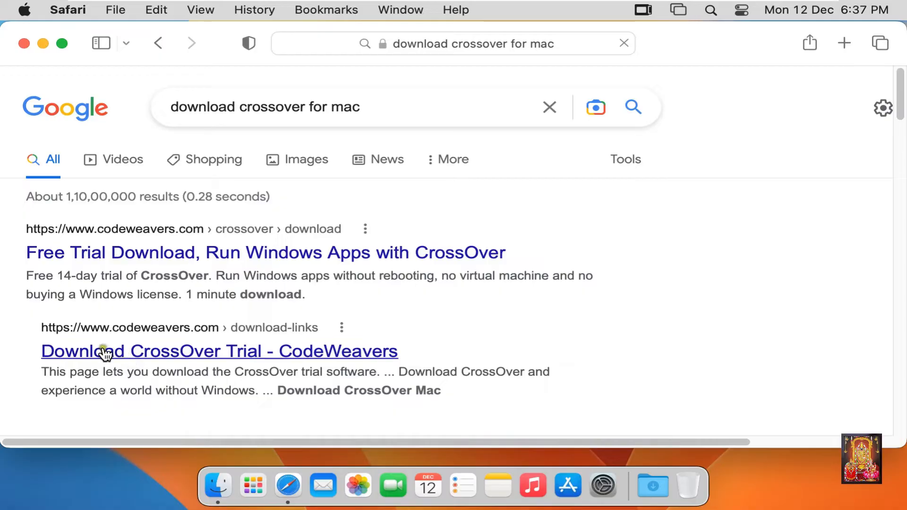
pyautogui.click(204, 361)
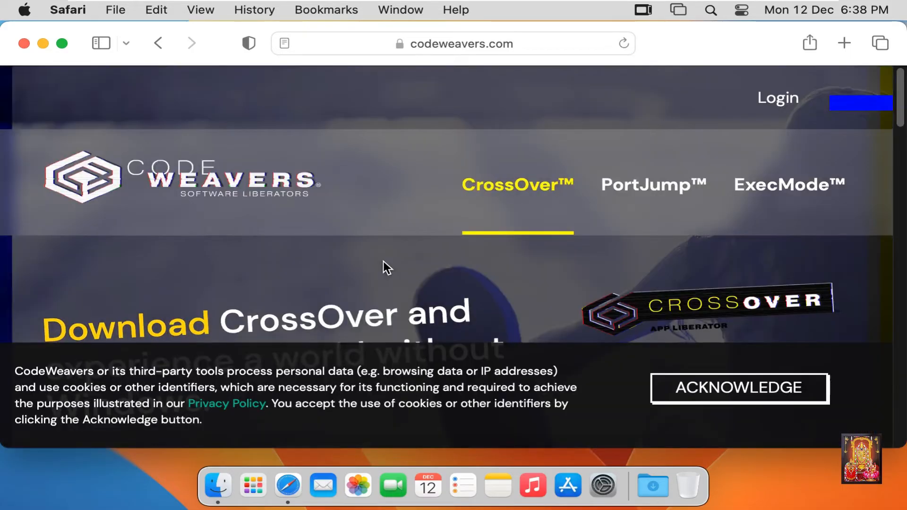
pyautogui.scroll(-5, 461, 281)
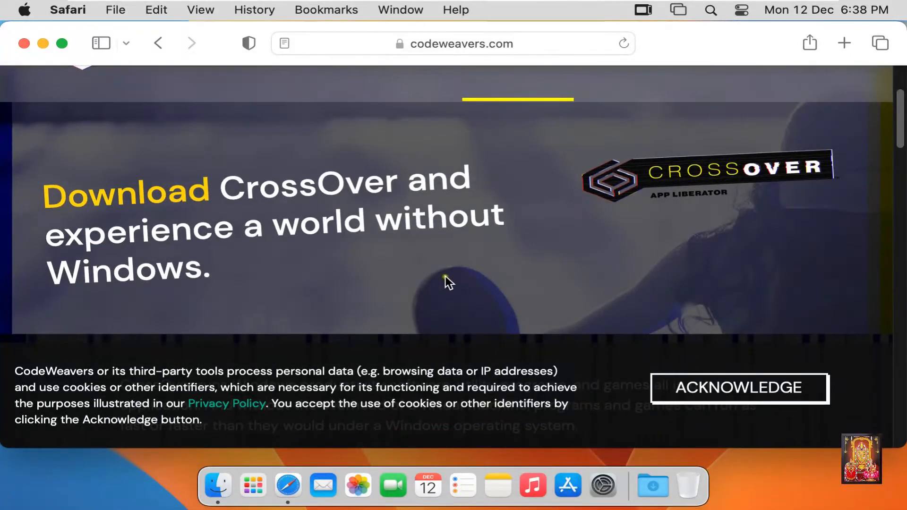
pyautogui.scroll(-2, 447, 278)
pyautogui.scroll(-10, 465, 251)
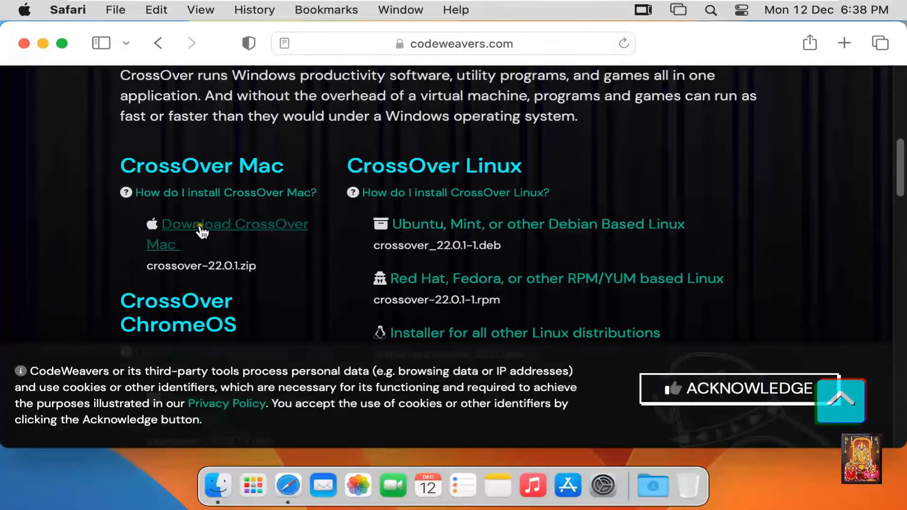
pyautogui.click(264, 230)
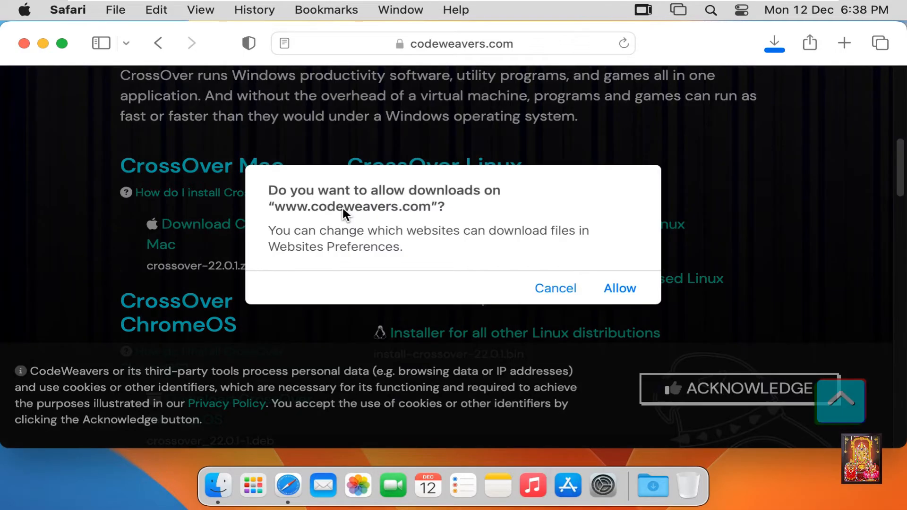
pyautogui.click(618, 289)
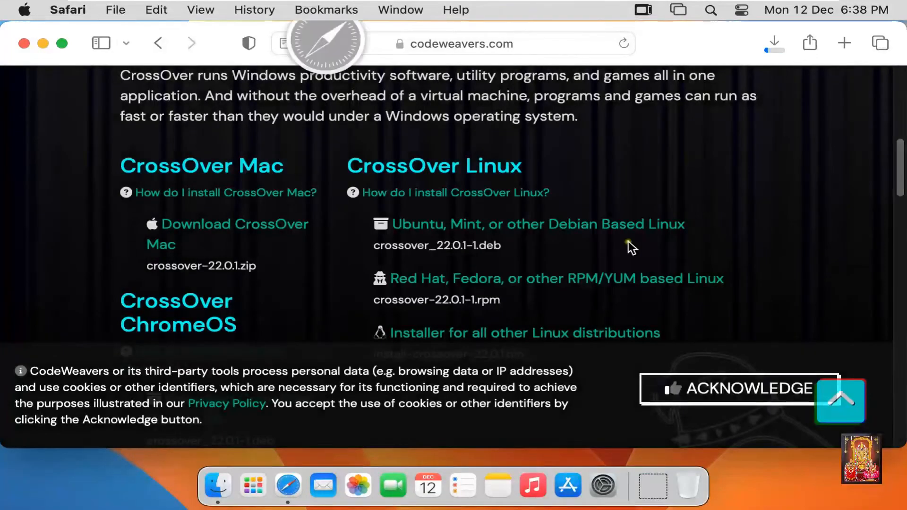
pyautogui.click(773, 51)
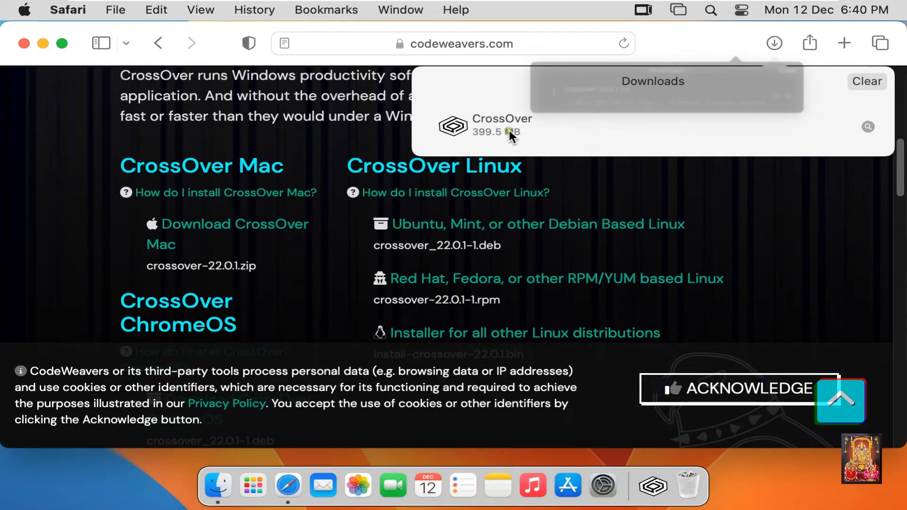
pyautogui.click(24, 44)
pyautogui.click(23, 44)
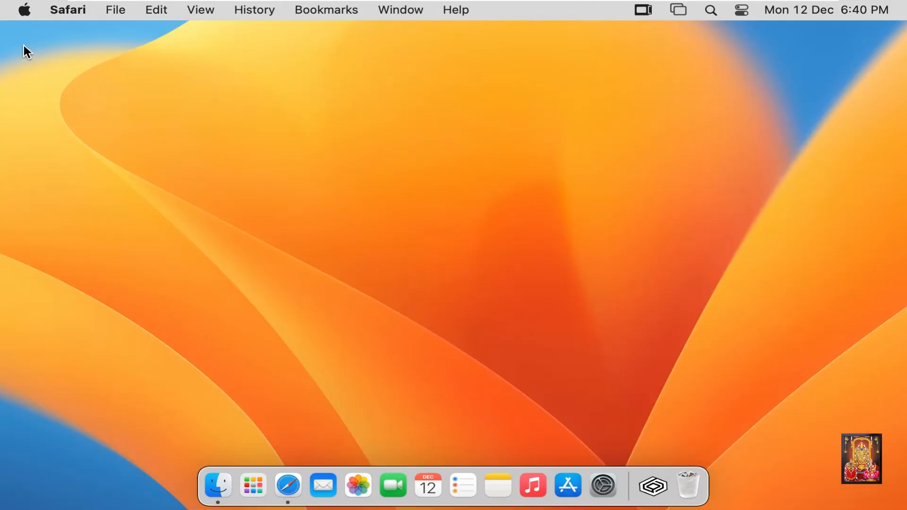
# - Open the CrossOver application from the Downloads folder in Finder and close the Finder window
pyautogui.click(217, 487)
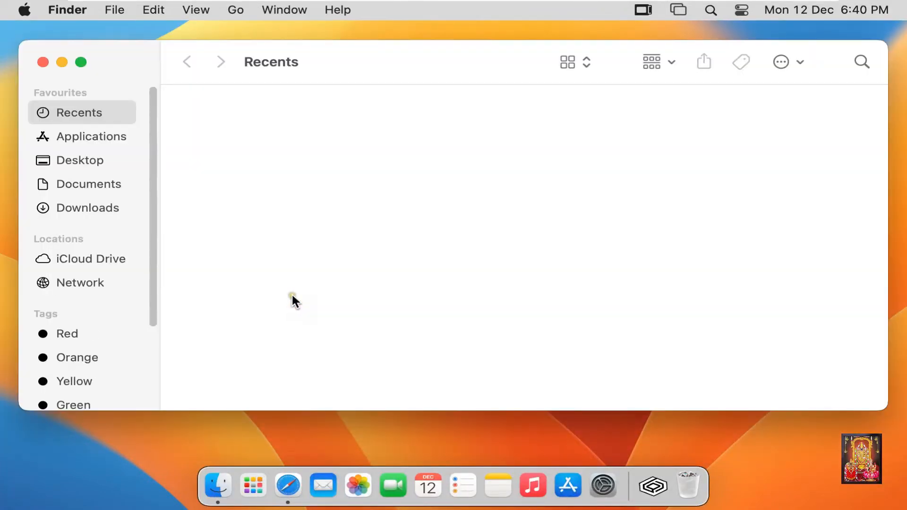
pyautogui.click(84, 210)
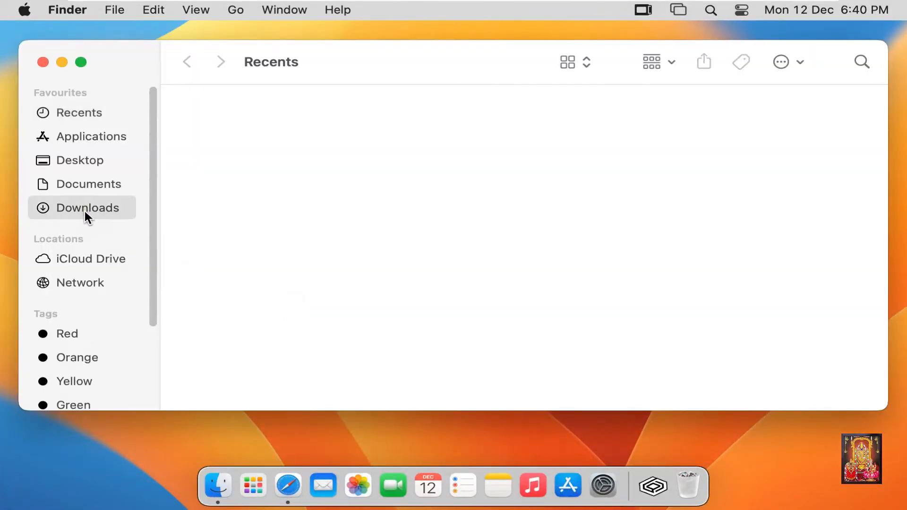
pyautogui.click(222, 126)
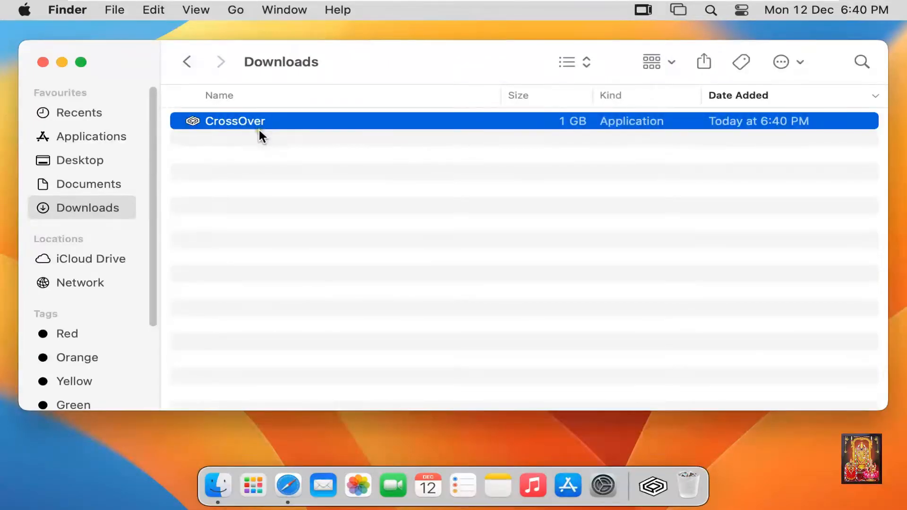
pyautogui.rightClick(260, 124)
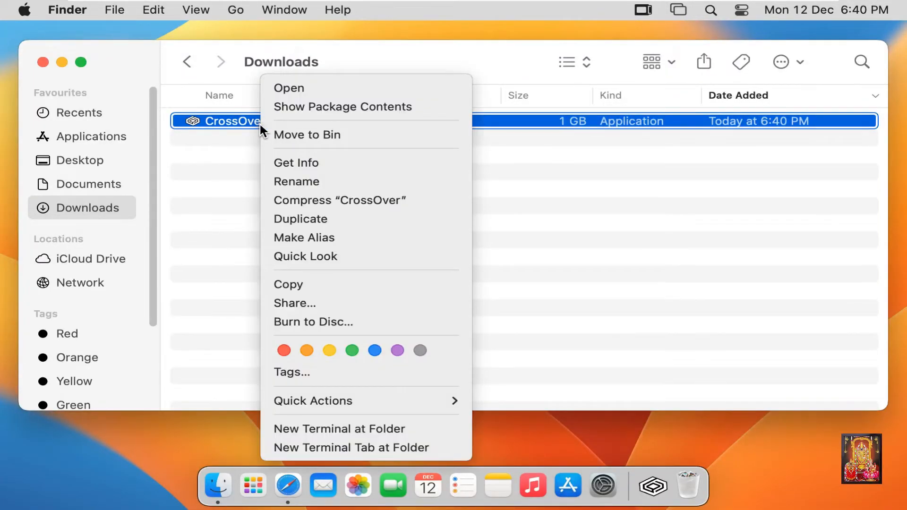
pyautogui.click(294, 89)
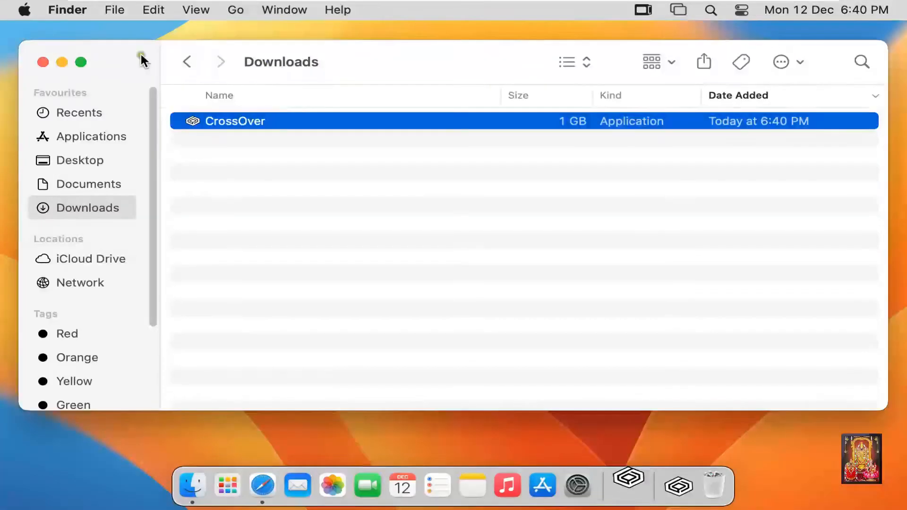
pyautogui.click(40, 62)
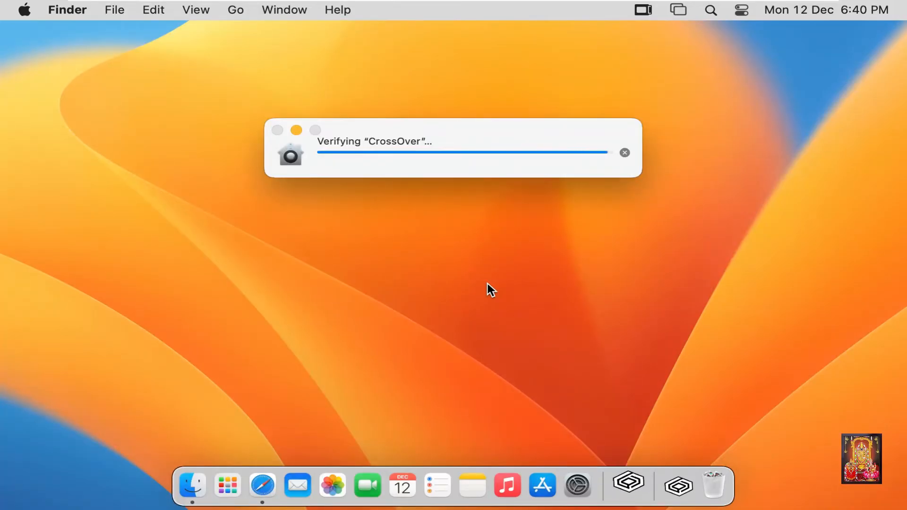
# - Let CrossOver move itself to the Applications folder and start its trial version
pyautogui.click(487, 283)
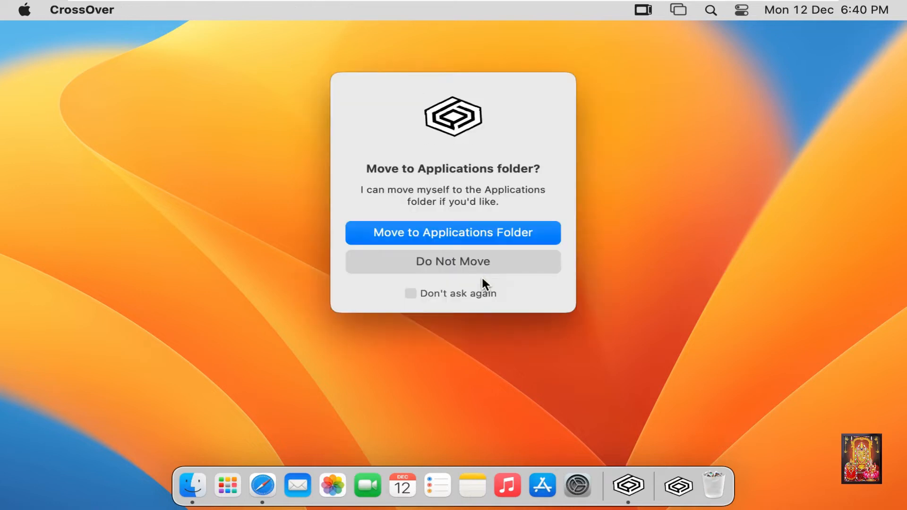
pyautogui.click(465, 234)
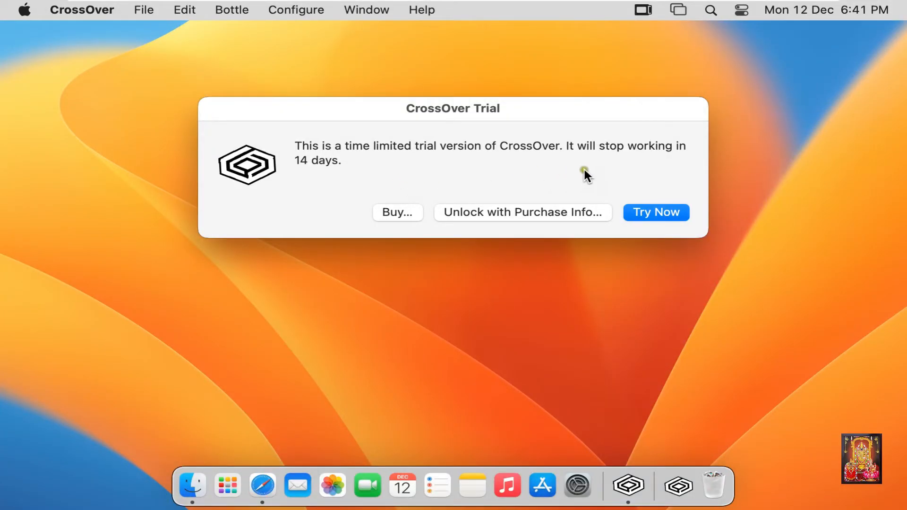
pyautogui.click(653, 211)
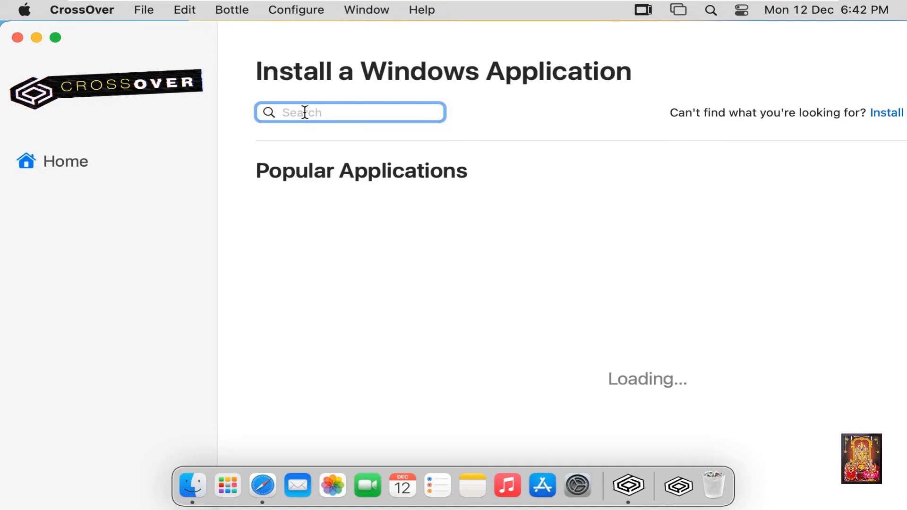
# - Search the installable Windows applications for "Tally Prime" and open its details page
pyautogui.write('Tall')
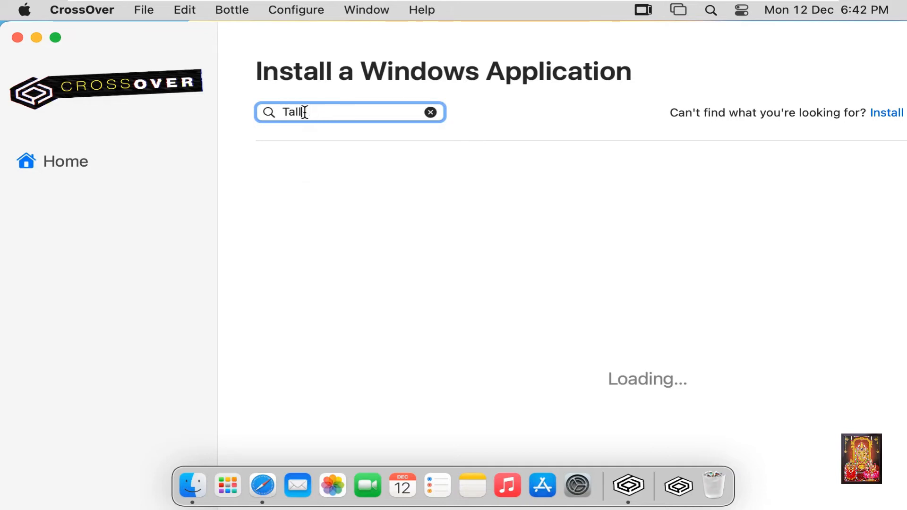
pyautogui.write('y Prime')
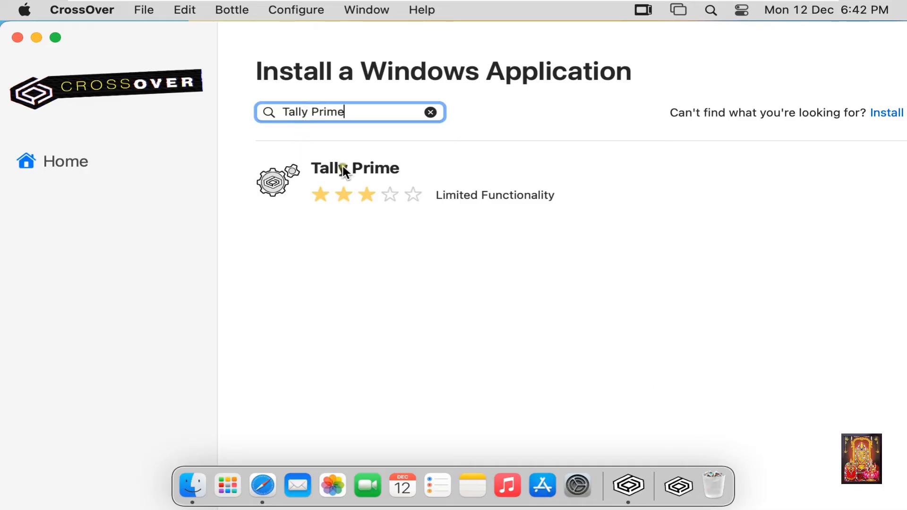
pyautogui.click(272, 182)
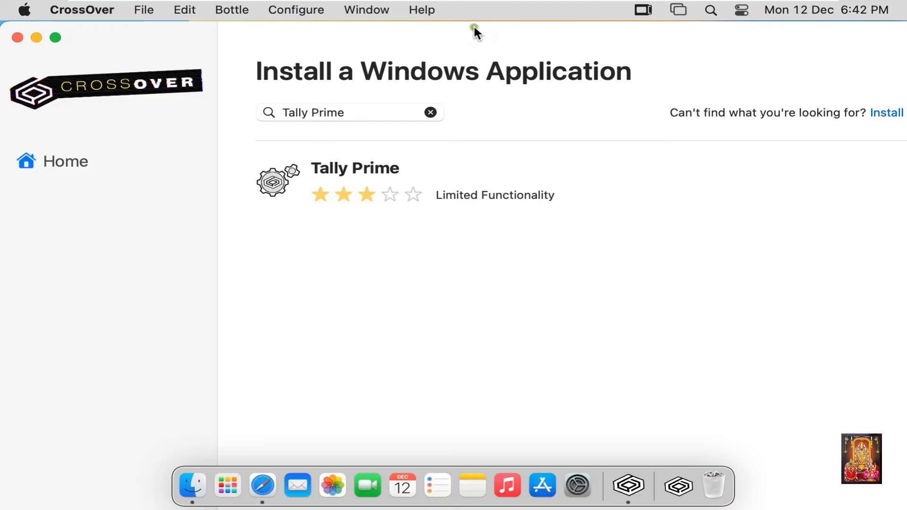
pyautogui.click(510, 207)
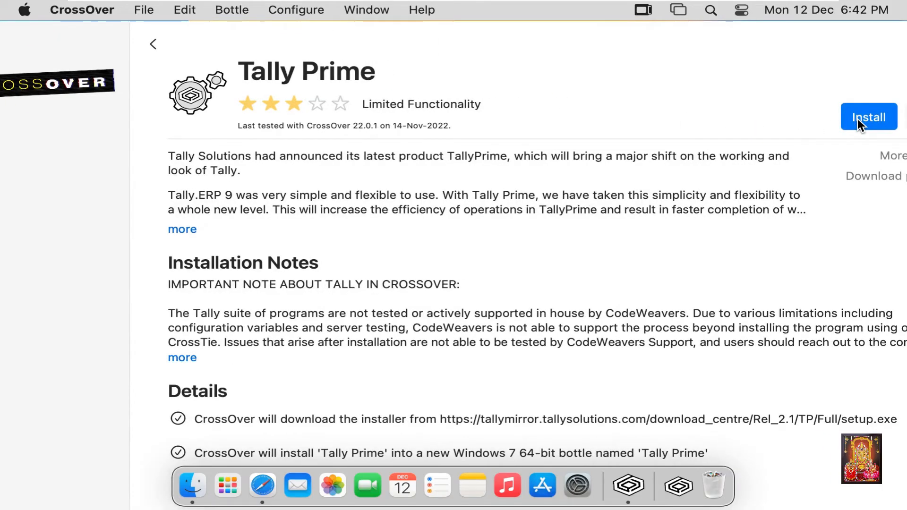
# - Install Tally Prime with the TallyPrime Setup Manager, dismissing the unverified-developer warning without binning the file and acknowledging the file-type error
pyautogui.click(858, 118)
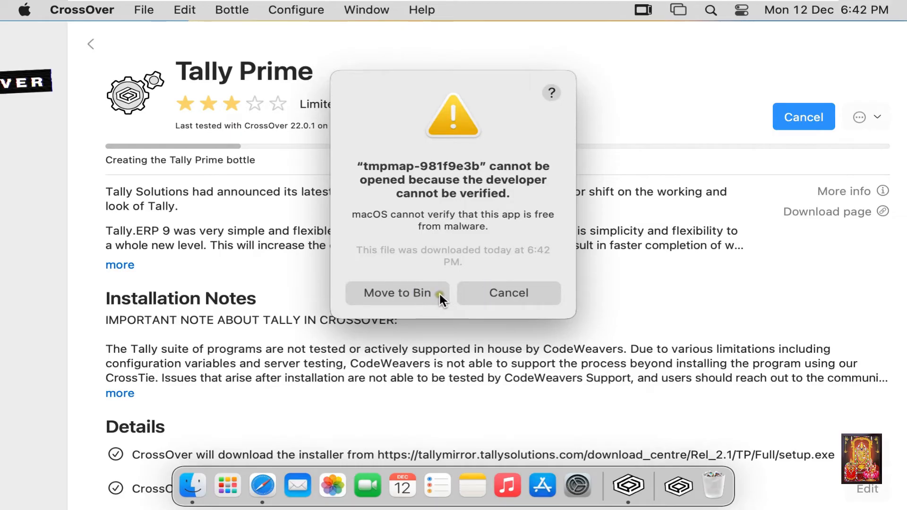
pyautogui.click(503, 294)
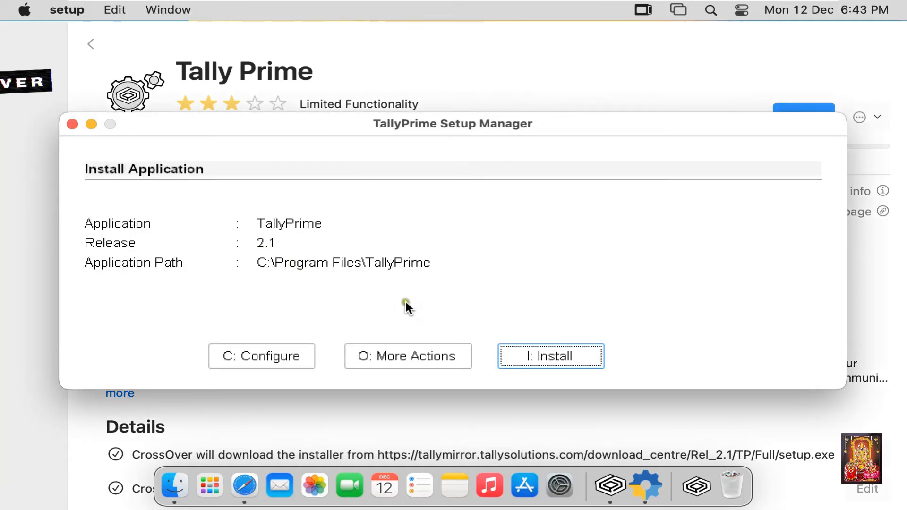
pyautogui.click(536, 350)
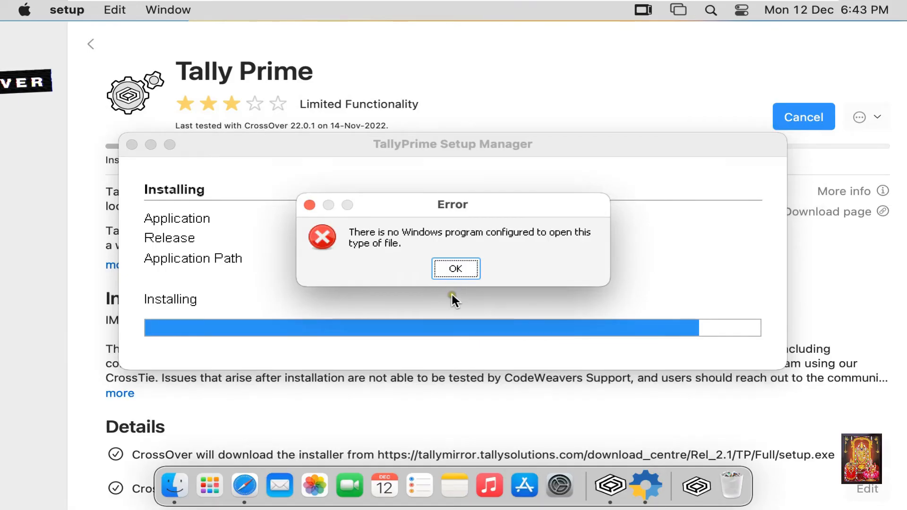
pyautogui.click(455, 269)
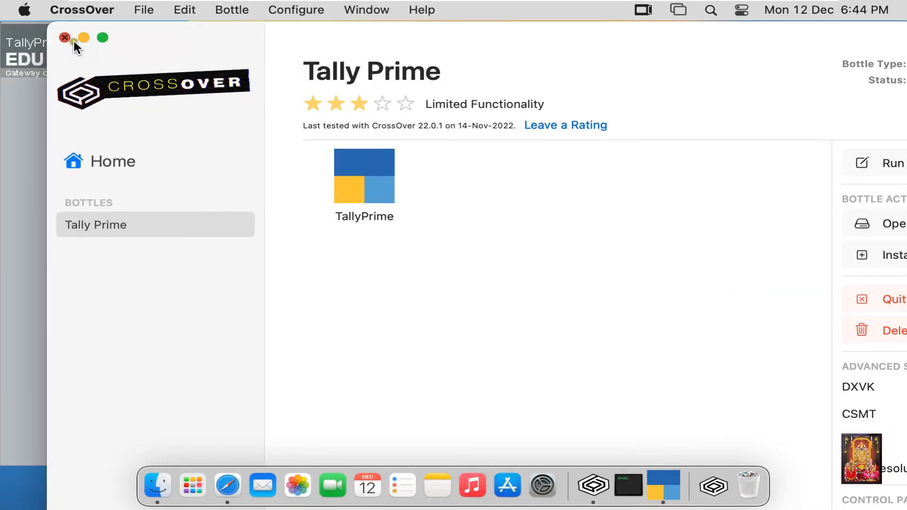
# - Close the CrossOver window, accept TallyPrime's default startup settings and choose the free educational mode
pyautogui.click(66, 42)
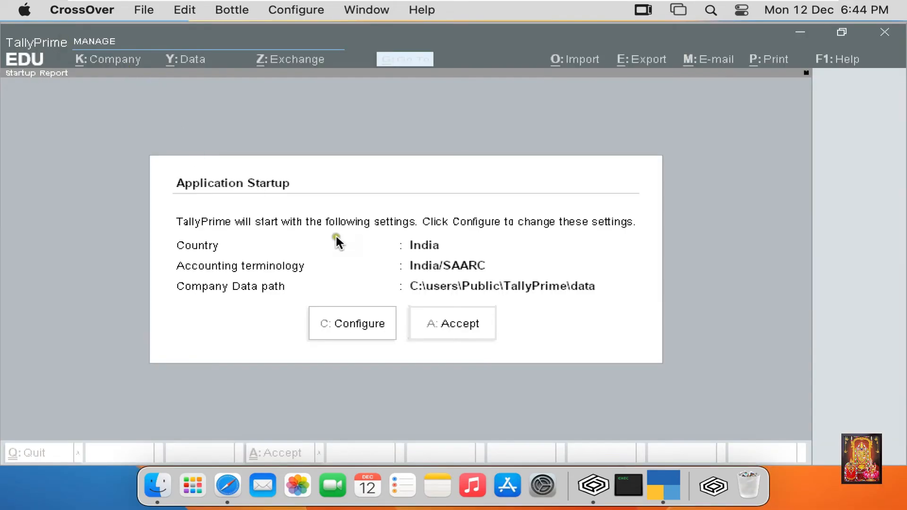
pyautogui.click(454, 319)
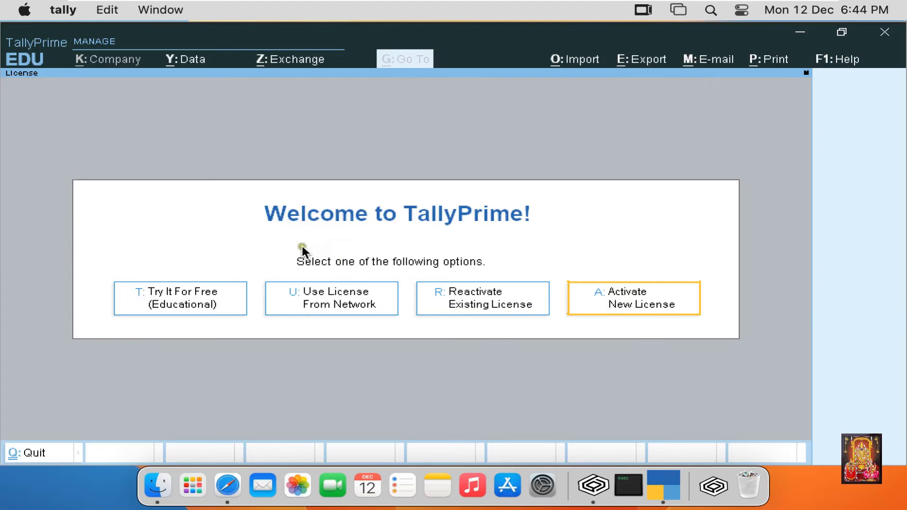
pyautogui.click(177, 299)
pyautogui.click(180, 298)
pyautogui.click(218, 302)
pyautogui.click(482, 302)
pyautogui.click(619, 308)
pyautogui.click(171, 305)
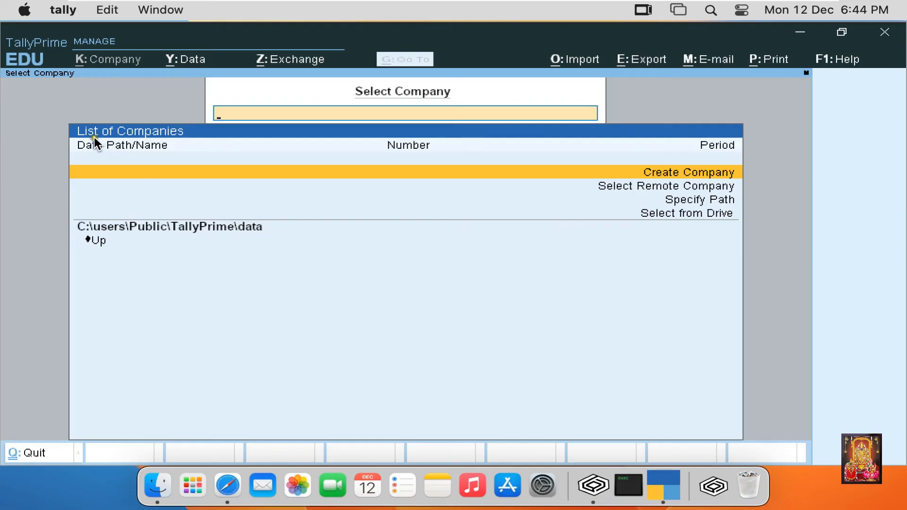
# - Quit TallyPrime and relaunch it from Launchpad, continuing in educational mode
pyautogui.click(884, 37)
pyautogui.click(383, 305)
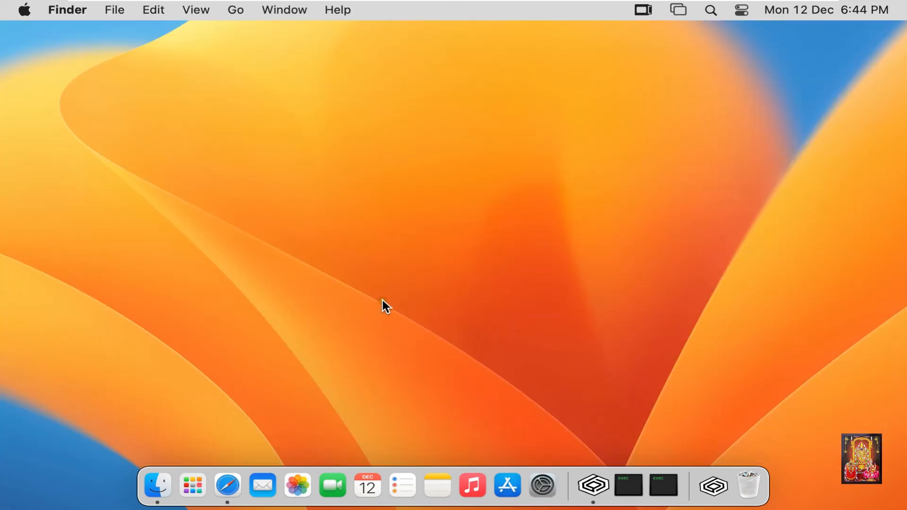
pyautogui.click(182, 487)
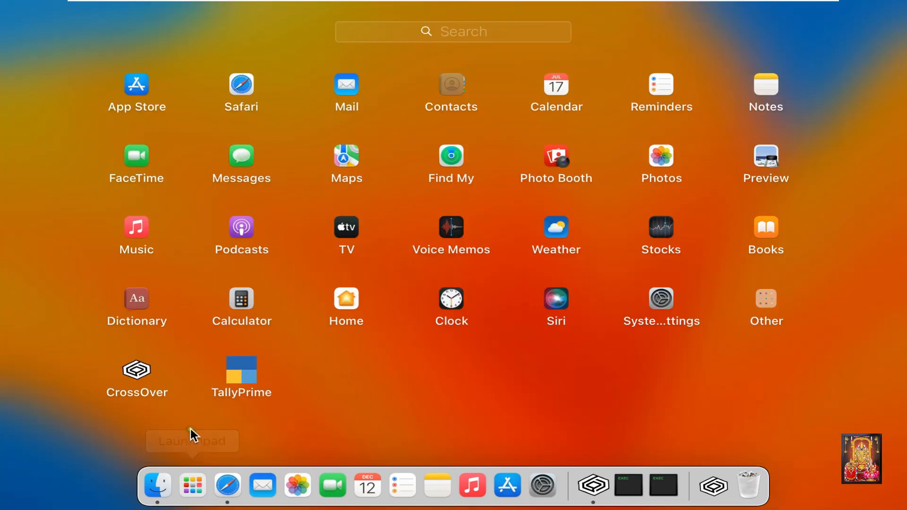
pyautogui.click(242, 367)
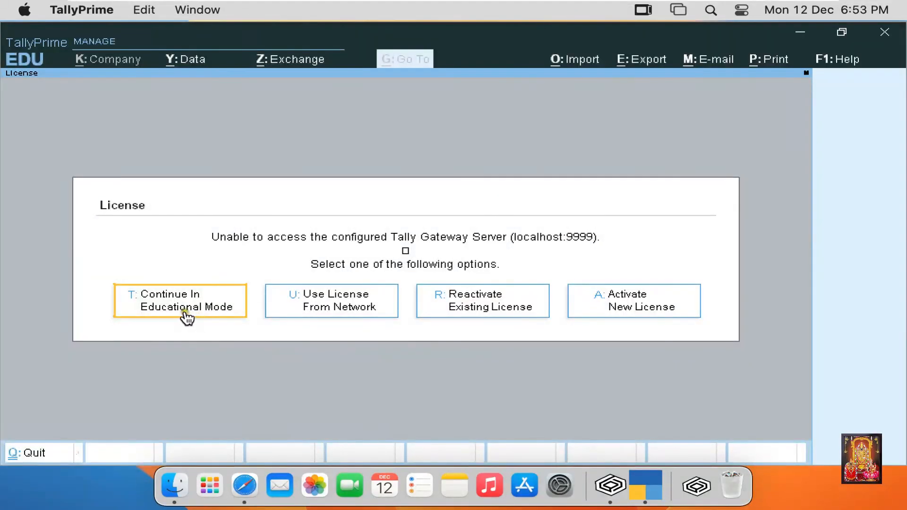
pyautogui.click(187, 319)
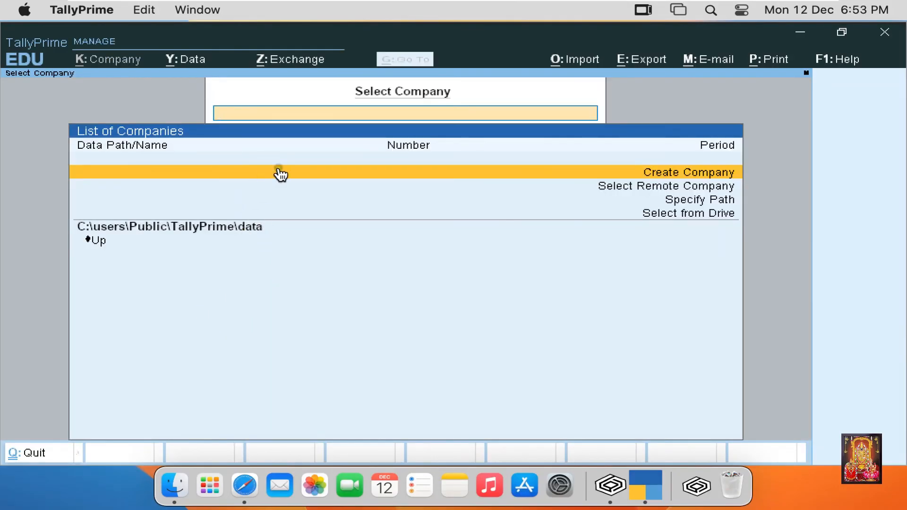
# - Restore and re-maximize the TallyPrime window, and quit the application with confirmation
pyautogui.click(842, 33)
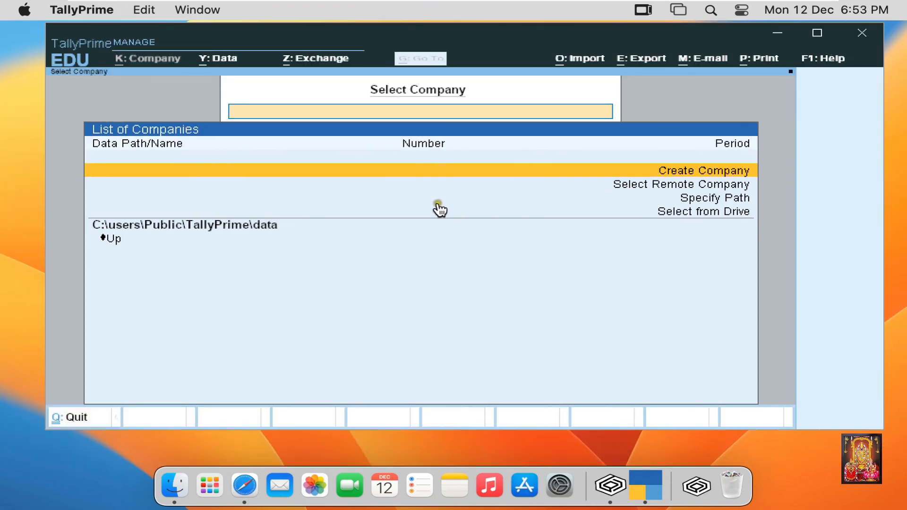
pyautogui.click(818, 34)
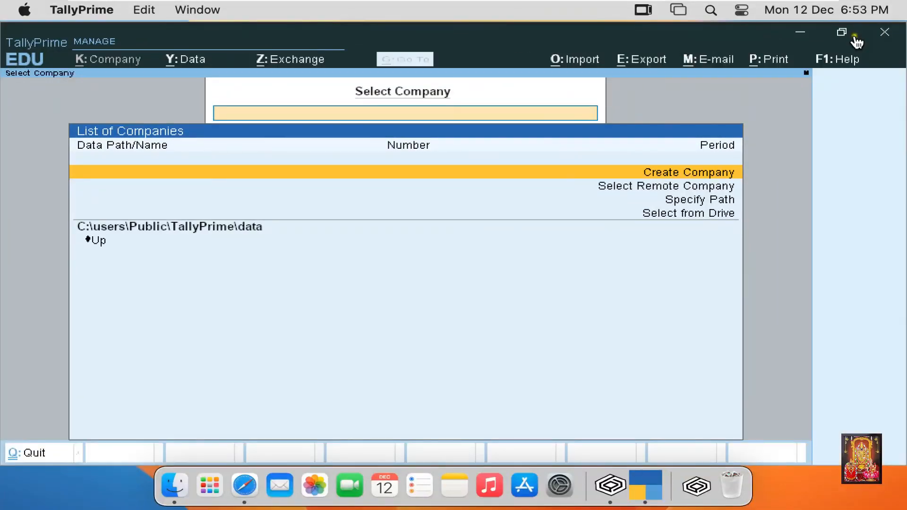
pyautogui.click(884, 32)
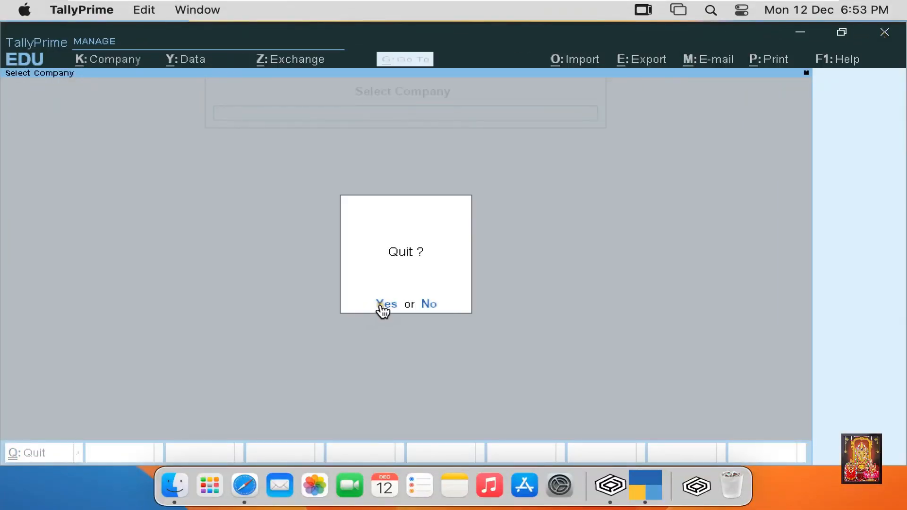
pyautogui.click(381, 305)
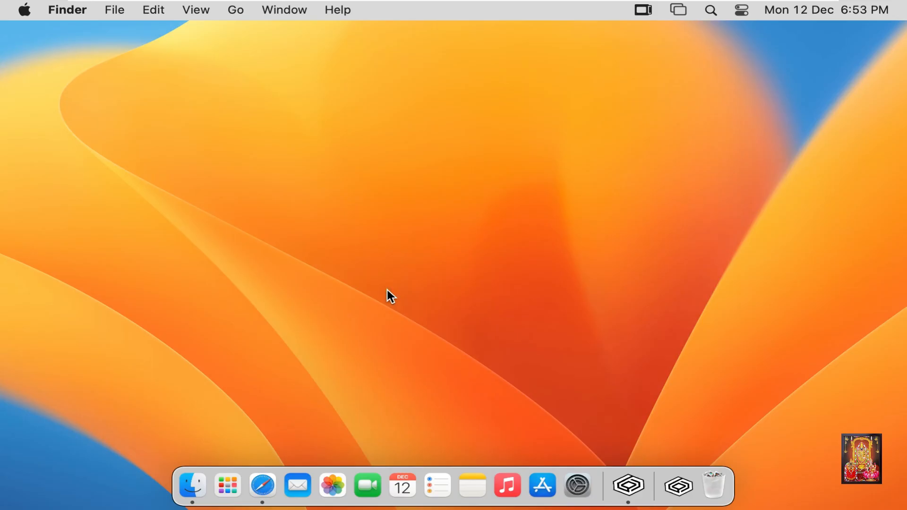